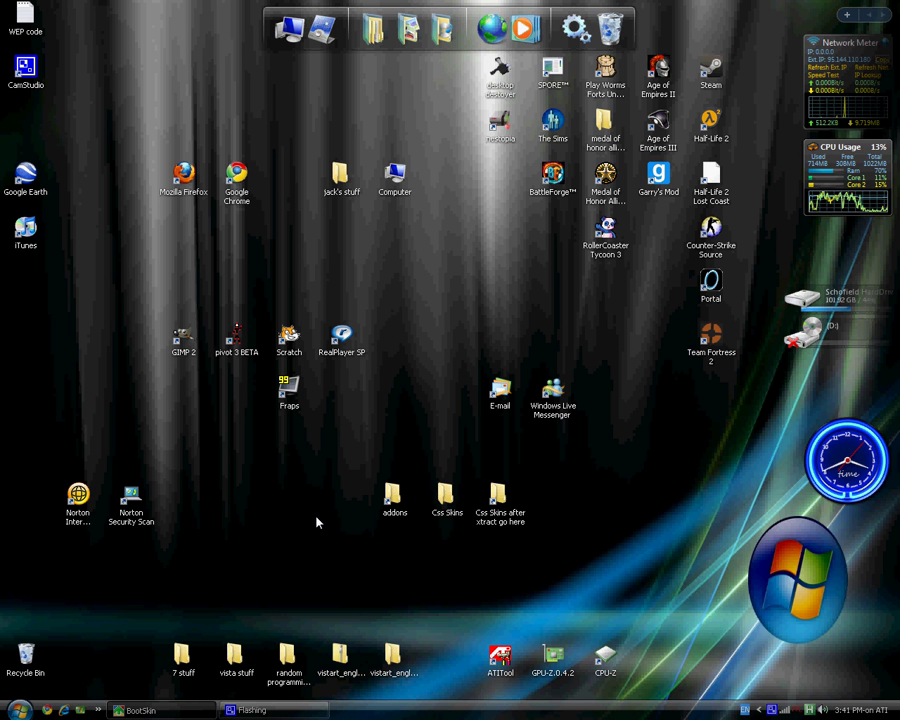
Bring BootSkin back up and preview the Somnis_3 boot screen
key(super+Tab)
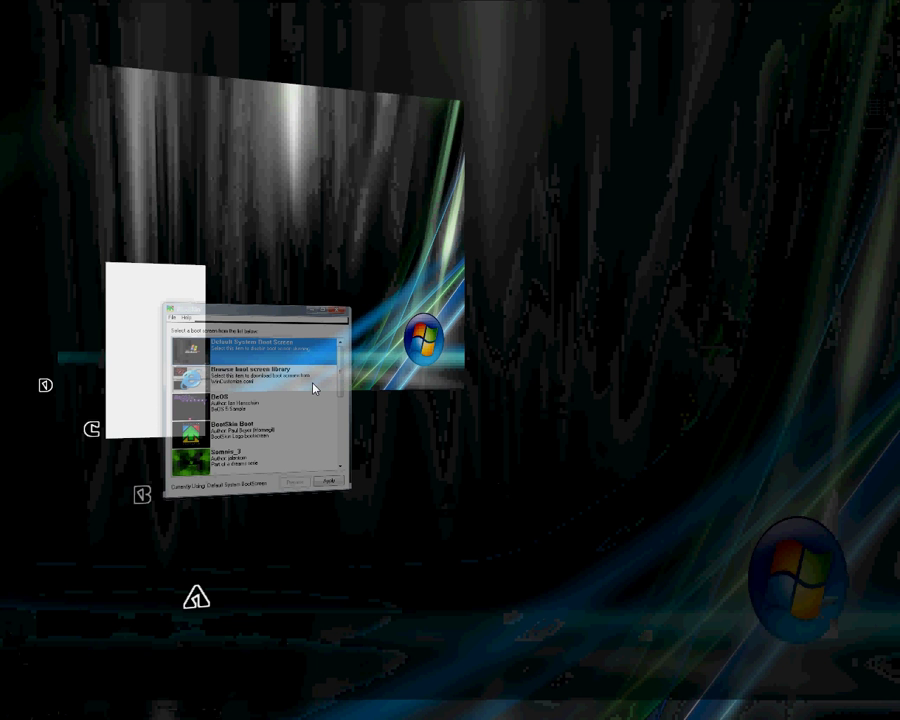
key(super+Tab)
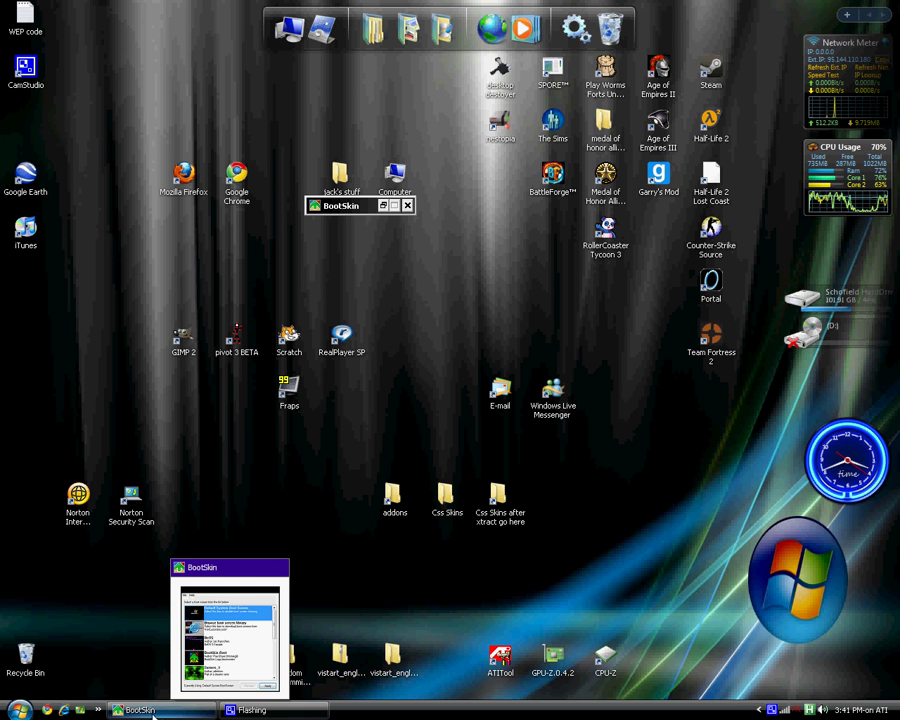
click(170, 711)
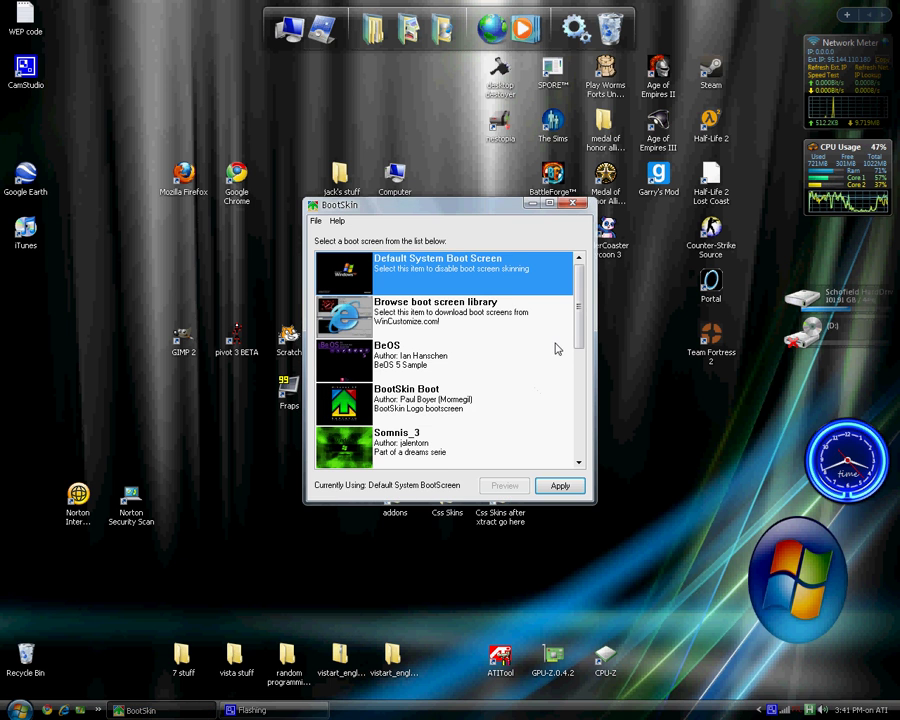
scroll(581, 337, down, 1)
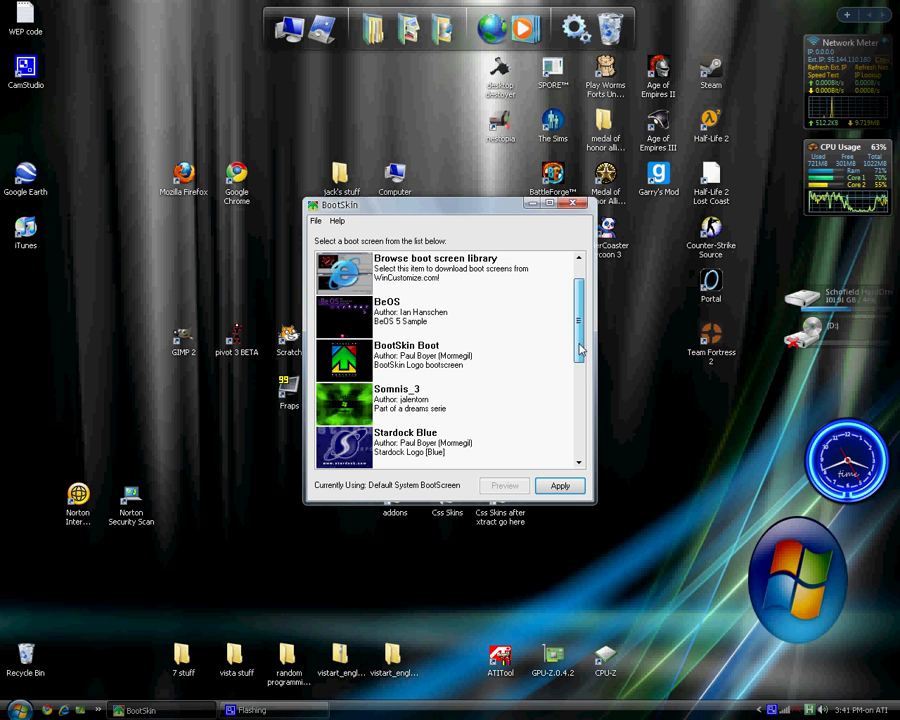
click(366, 410)
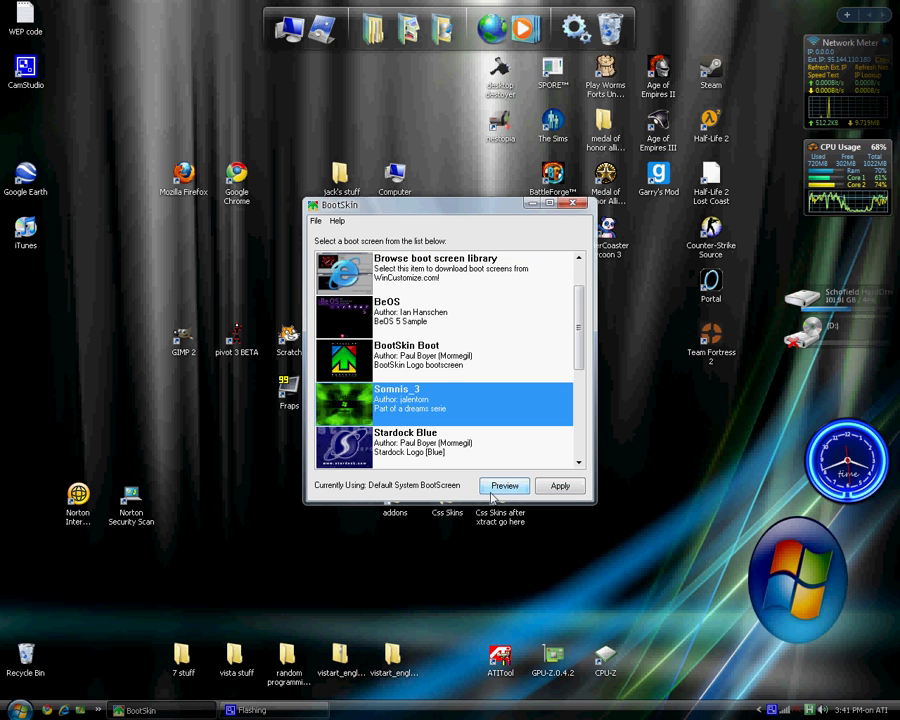
click(498, 488)
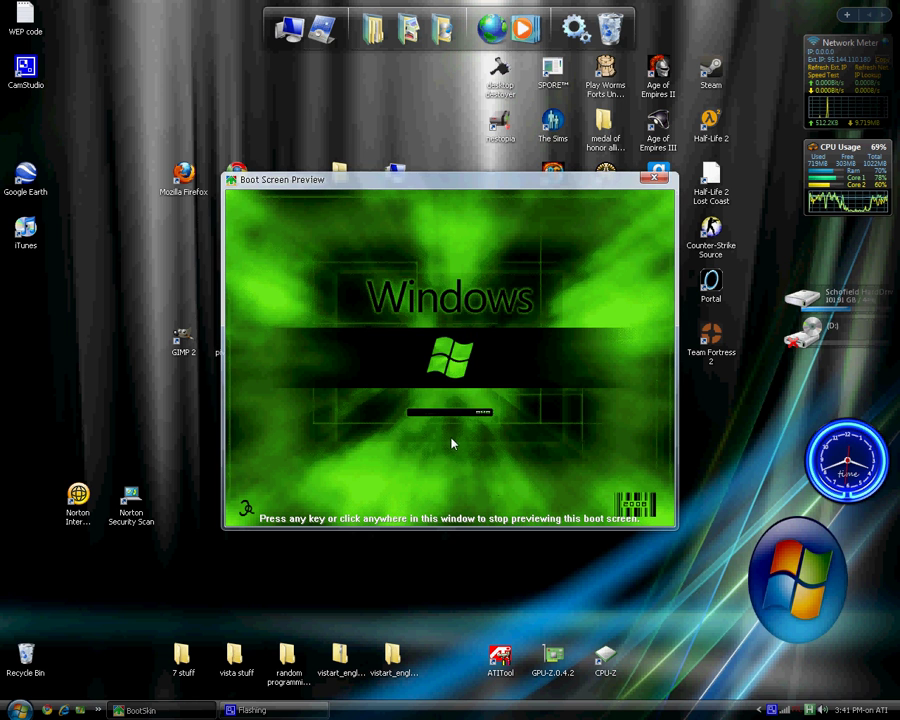
click(655, 178)
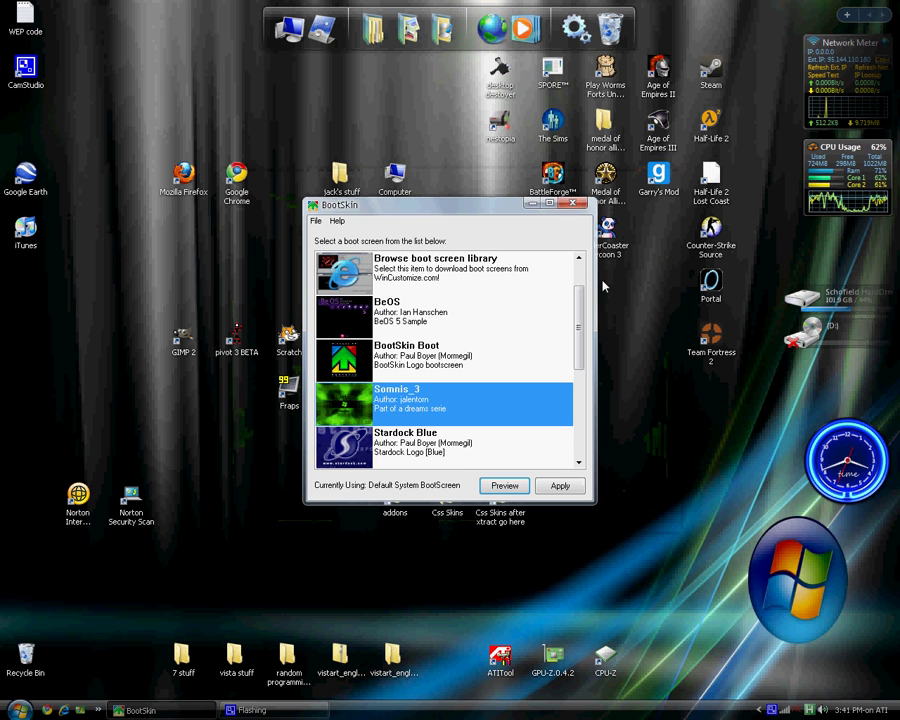
Preview the BootSkin Boot screen, then scroll to the final entries of the list
click(411, 370)
click(505, 486)
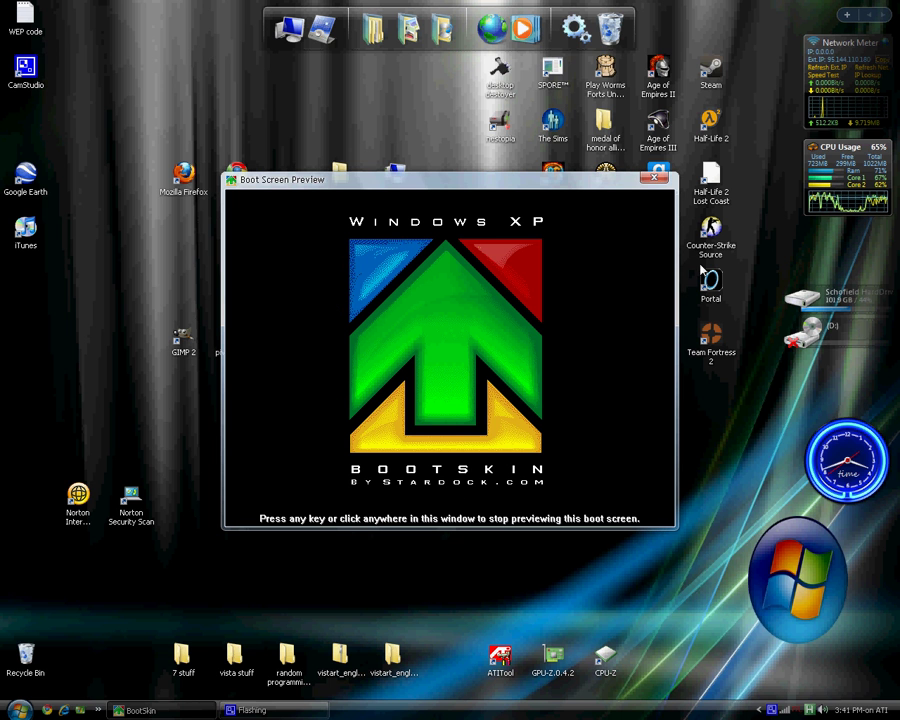
click(515, 265)
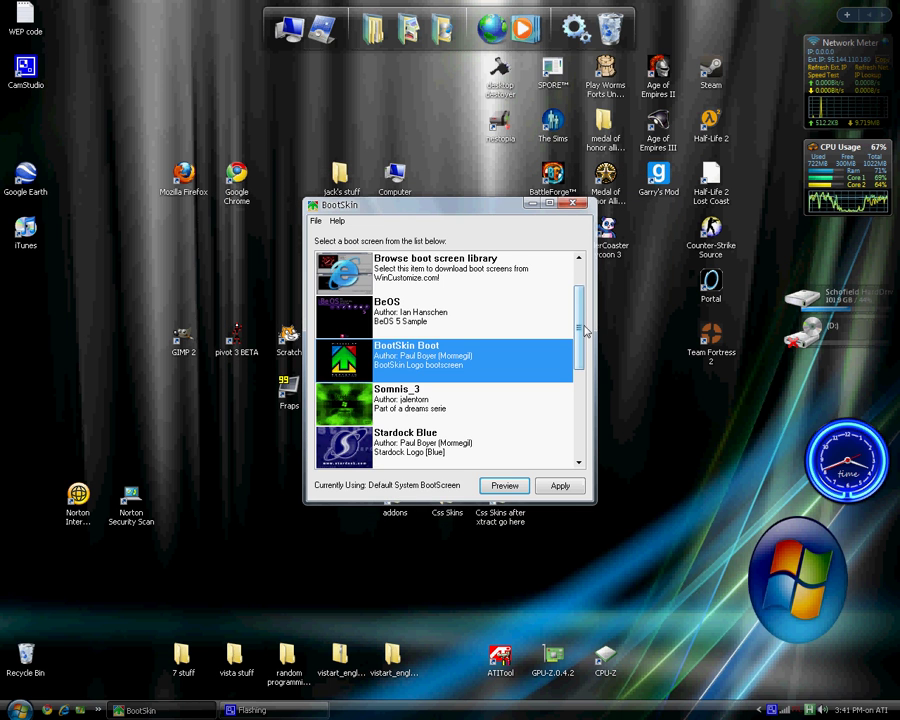
drag(580, 328, 580, 289)
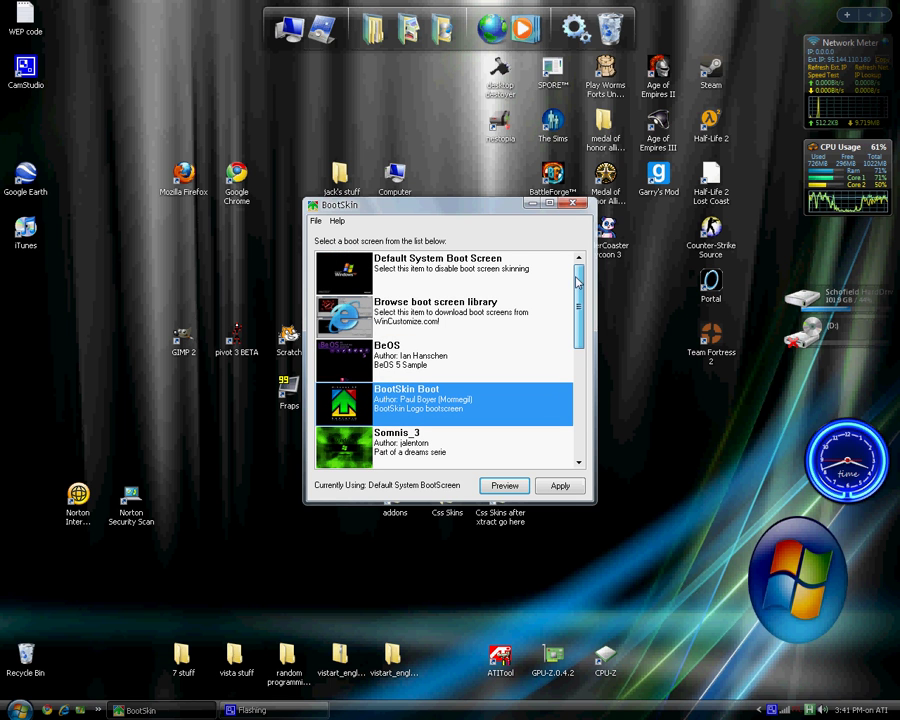
drag(578, 296, 583, 437)
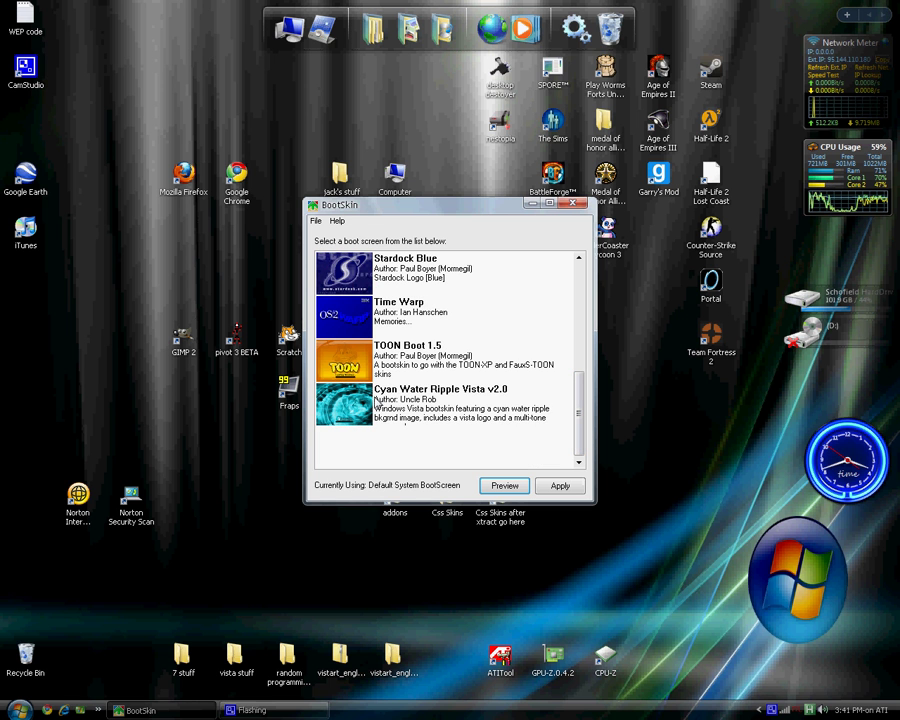
Select Cyan Water Ripple Vista v2.0, preview it, and close the preview
click(350, 410)
click(496, 487)
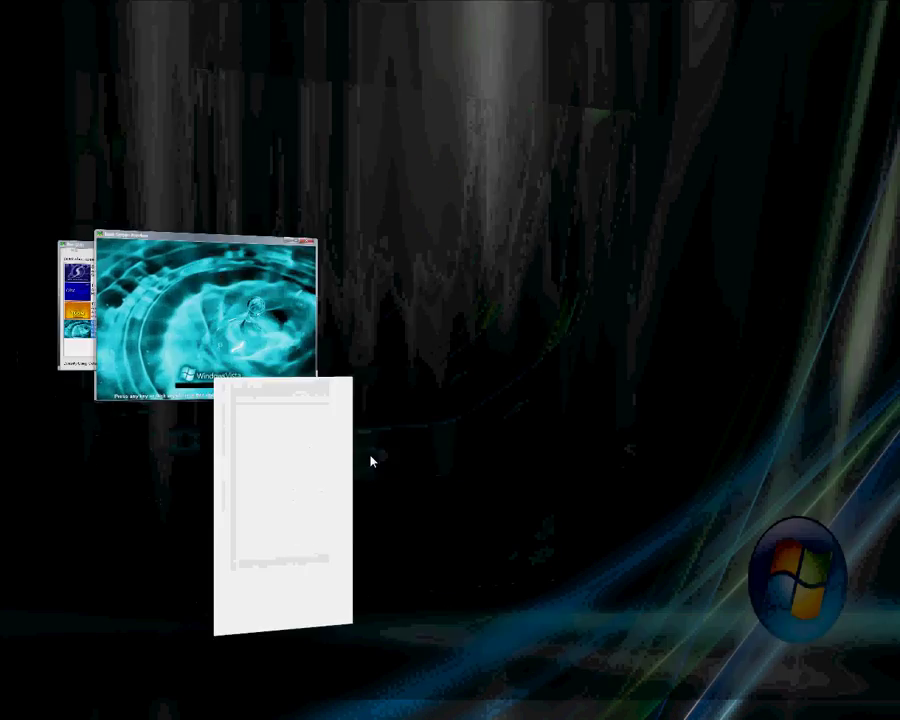
key(super+Tab)
key(super+Tab)
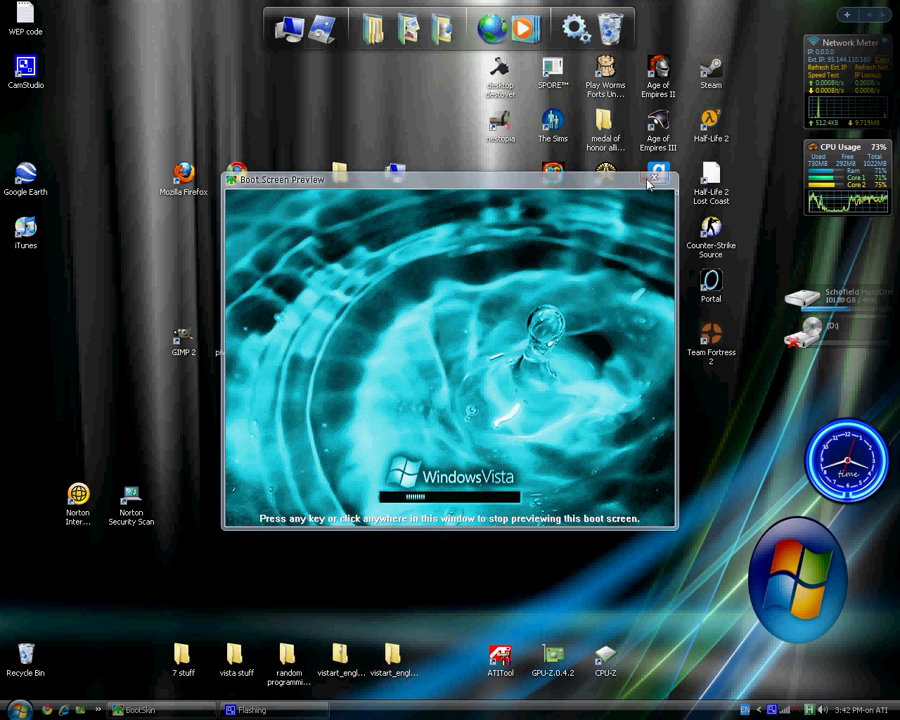
click(654, 177)
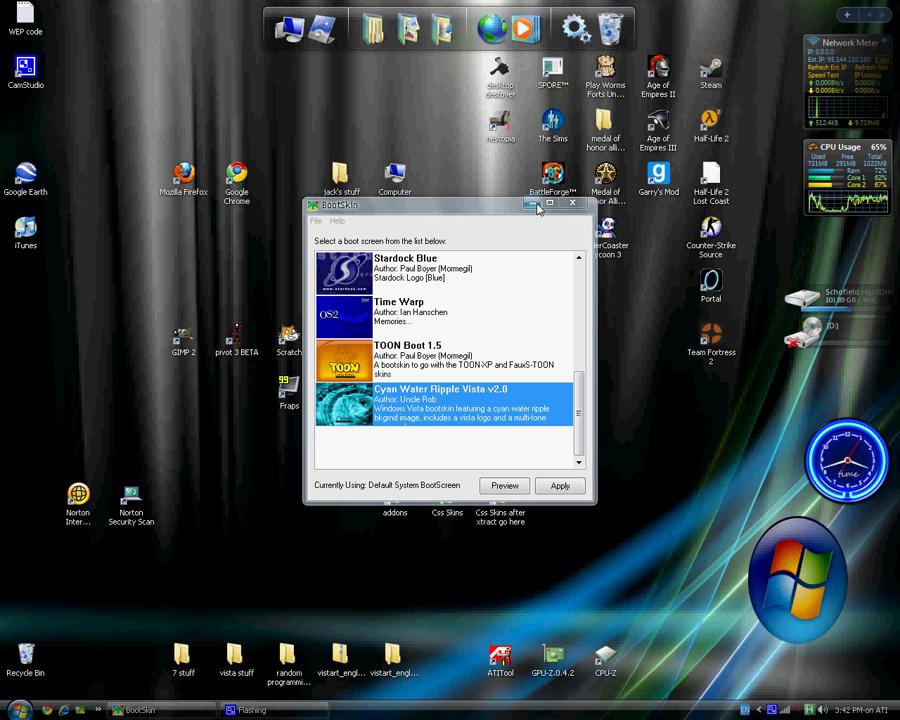
Hide BootSkin and open 'Download free boot screens!' from a Start menu search for boot
click(533, 204)
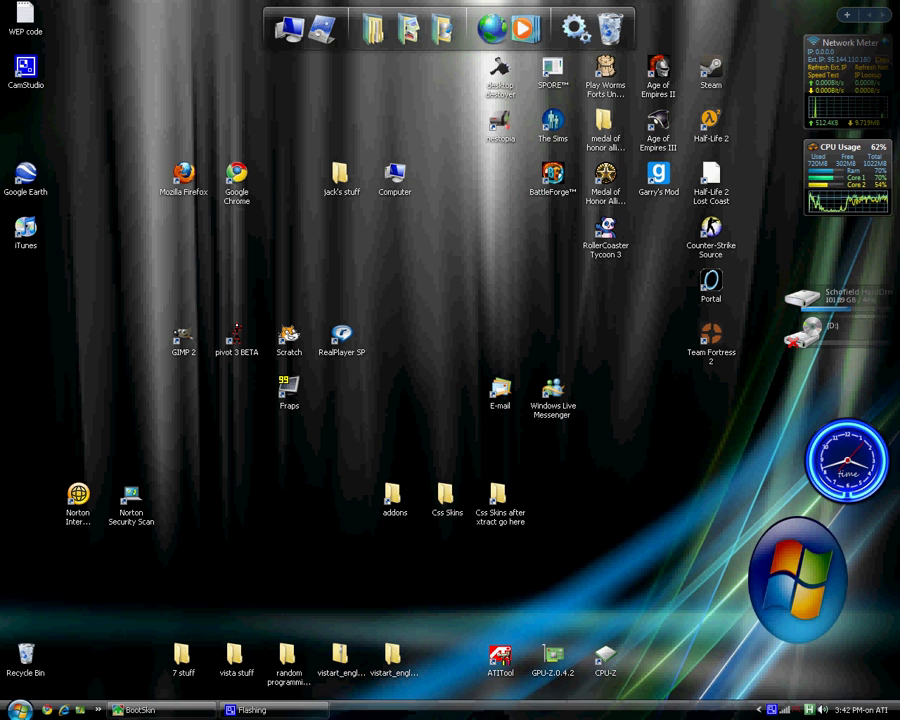
click(240, 176)
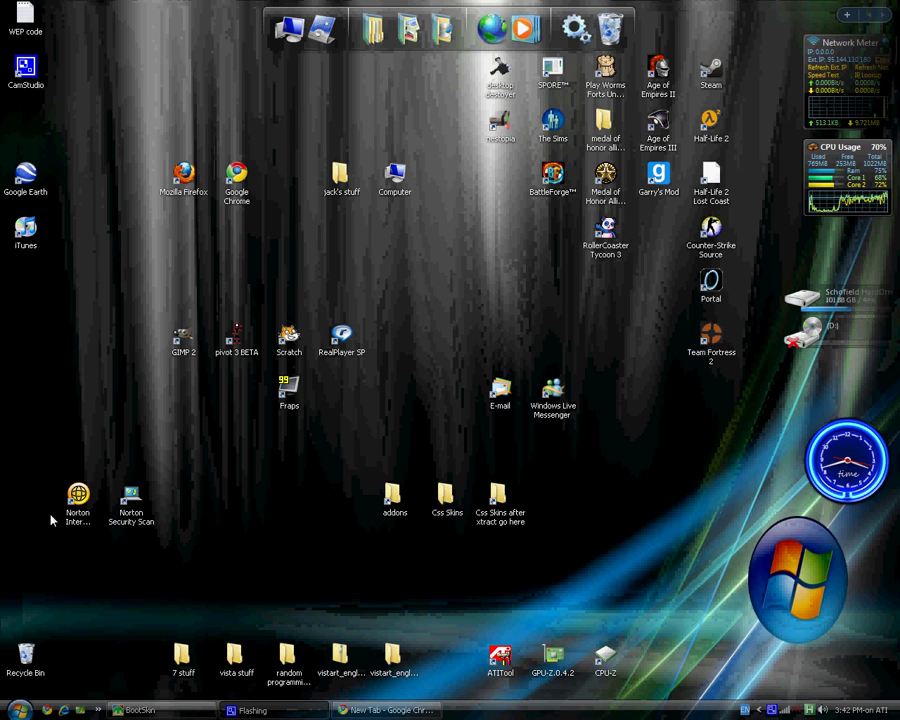
click(20, 710)
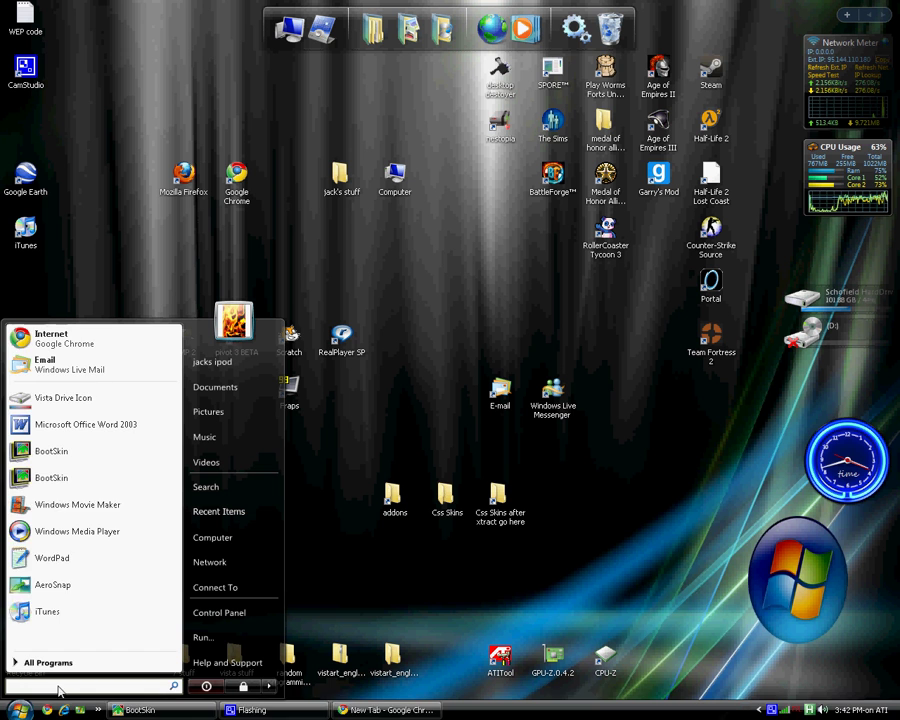
text(boot)
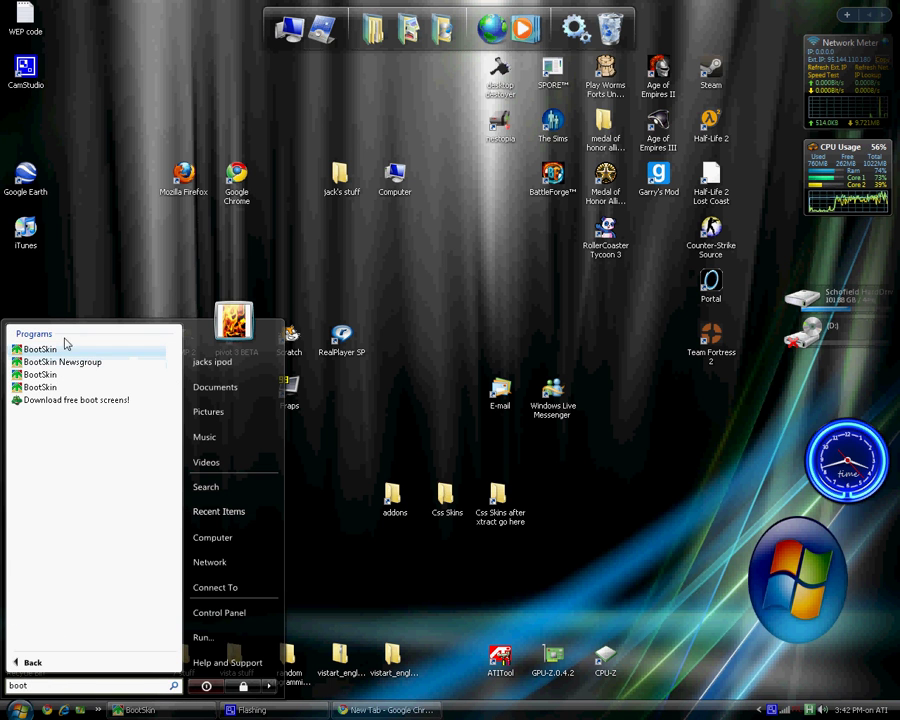
click(86, 401)
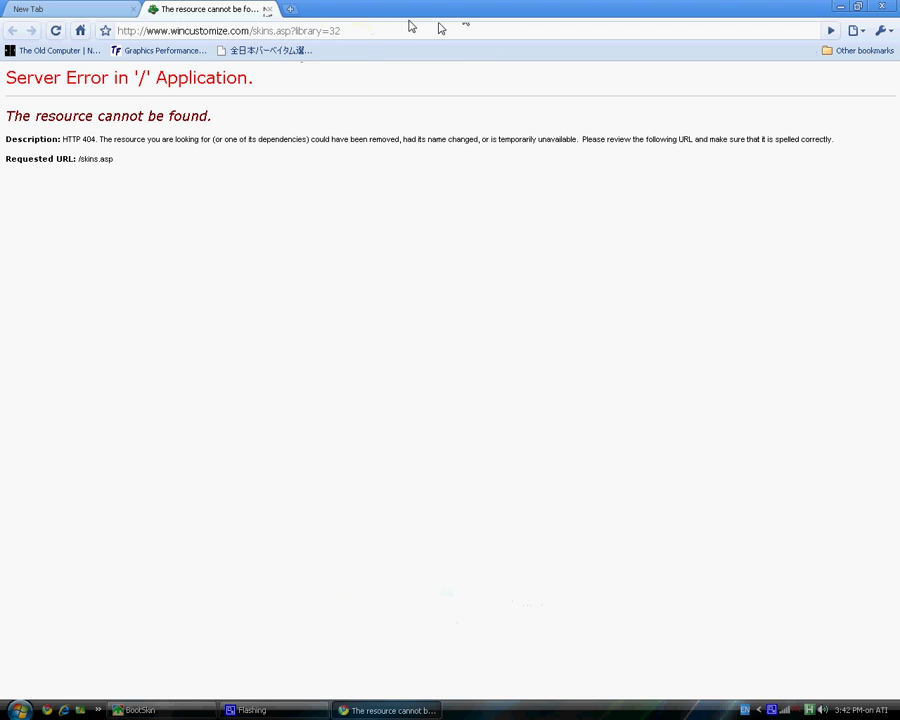
Strip the path after wincustomize.com/ to load the home page, and close the empty New Tab
drag(363, 35, 252, 31)
key(Delete)
key(Delete)
key(Delete)
key(Delete)
key(Delete)
key(Delete)
key(Delete)
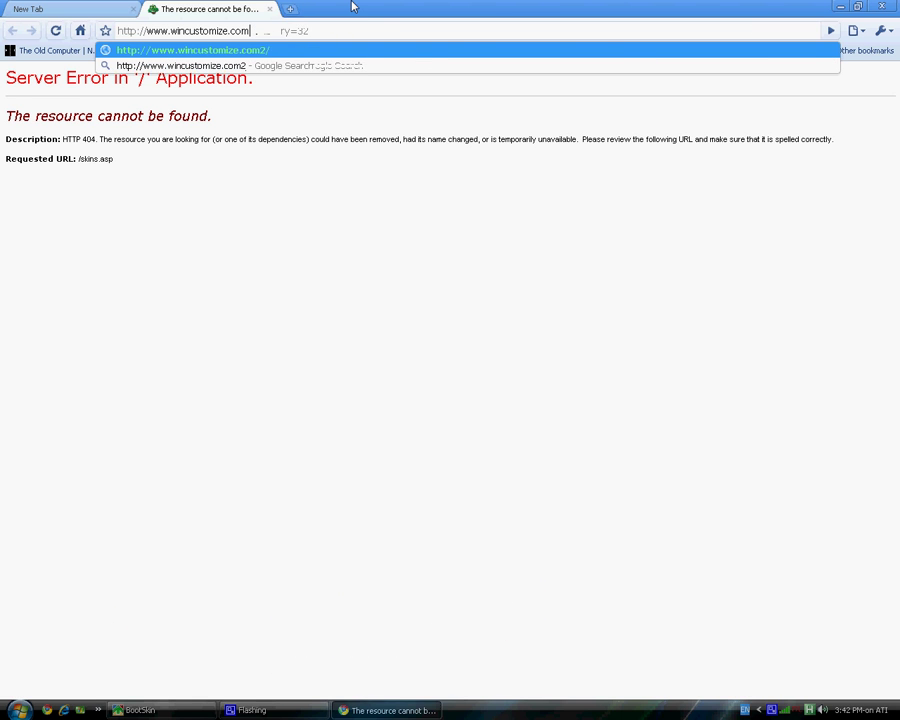
key(Return)
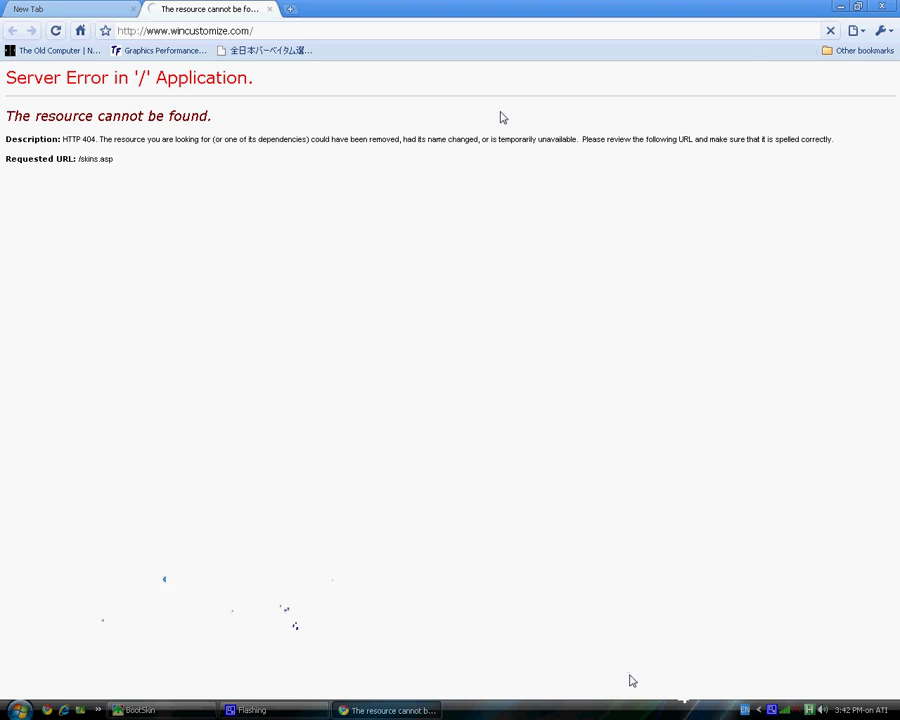
click(133, 9)
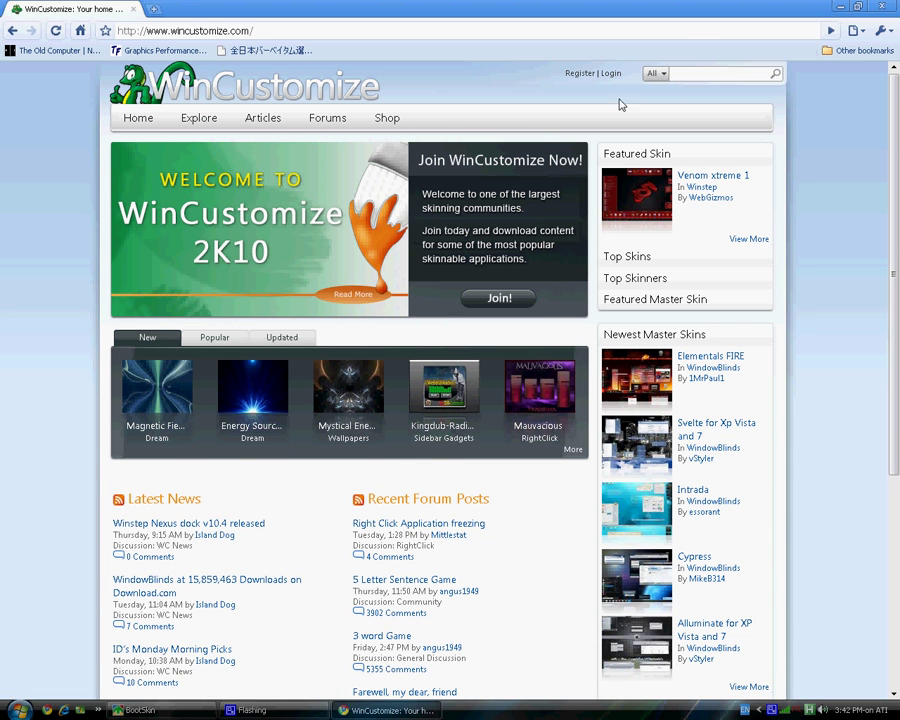
Search WinCustomize for boot skins and open the BootSkins XP gallery
click(699, 76)
key(Return)
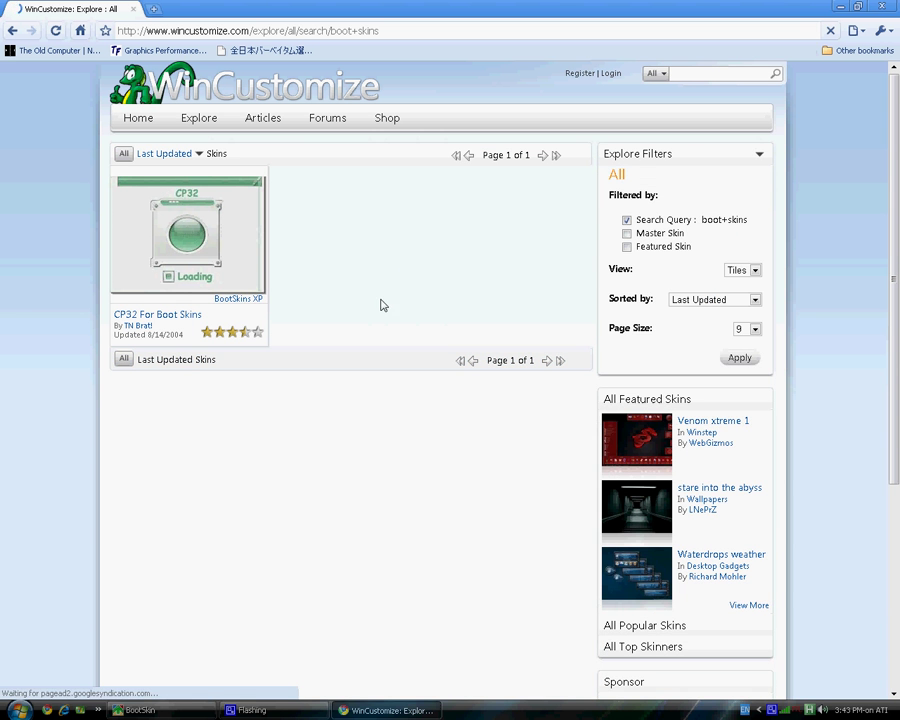
click(242, 300)
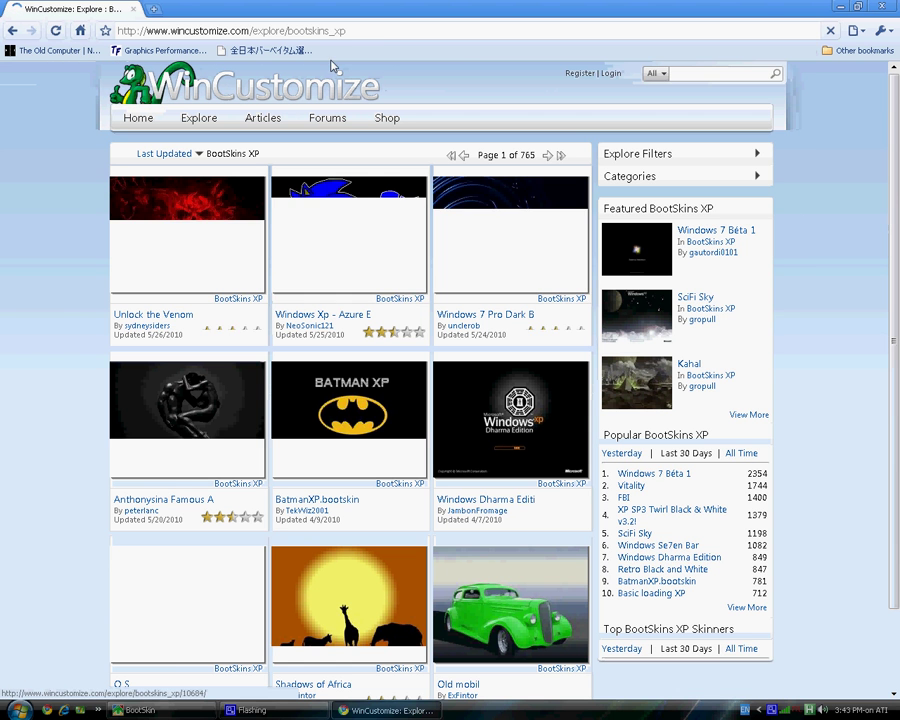
scroll(208, 342, down, 2)
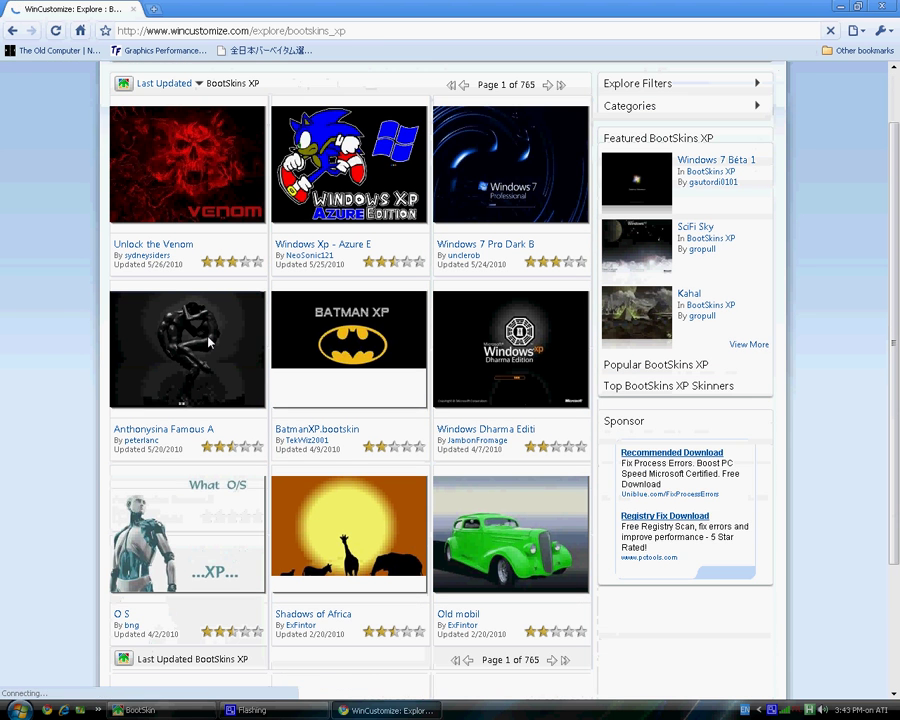
scroll(235, 328, down, 2)
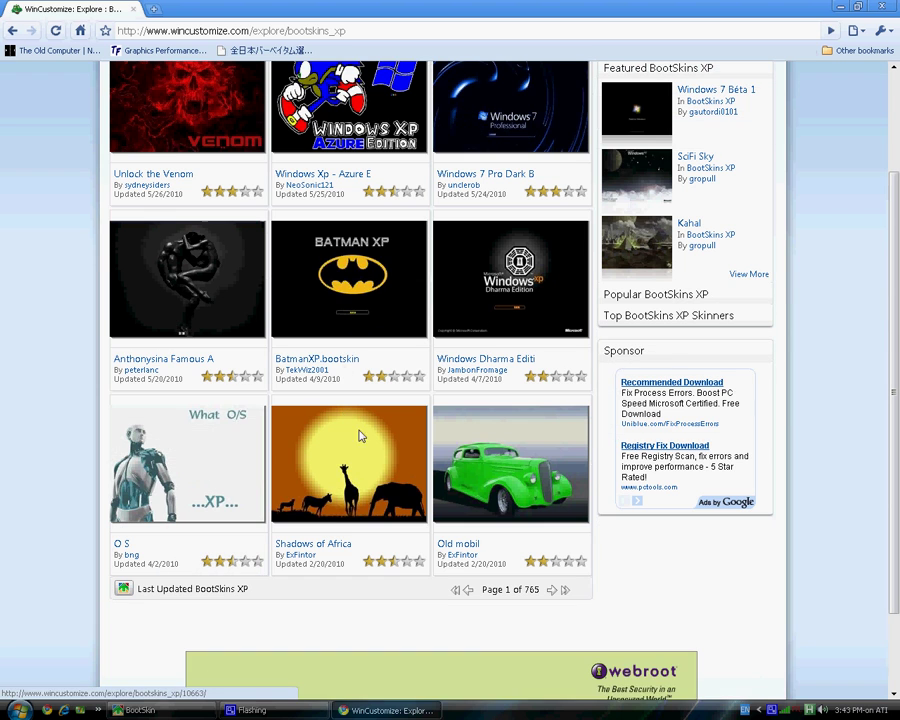
scroll(252, 423, up, 2)
scroll(254, 420, up, 2)
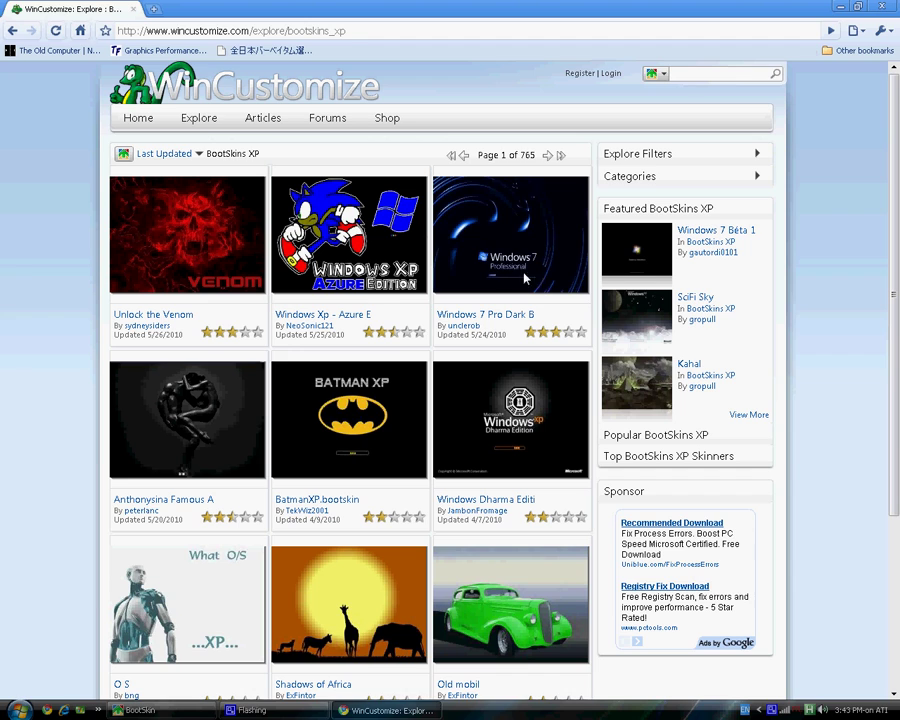
Return to the Chrome window and advance the gallery to page 2 of 765
key(super+Tab)
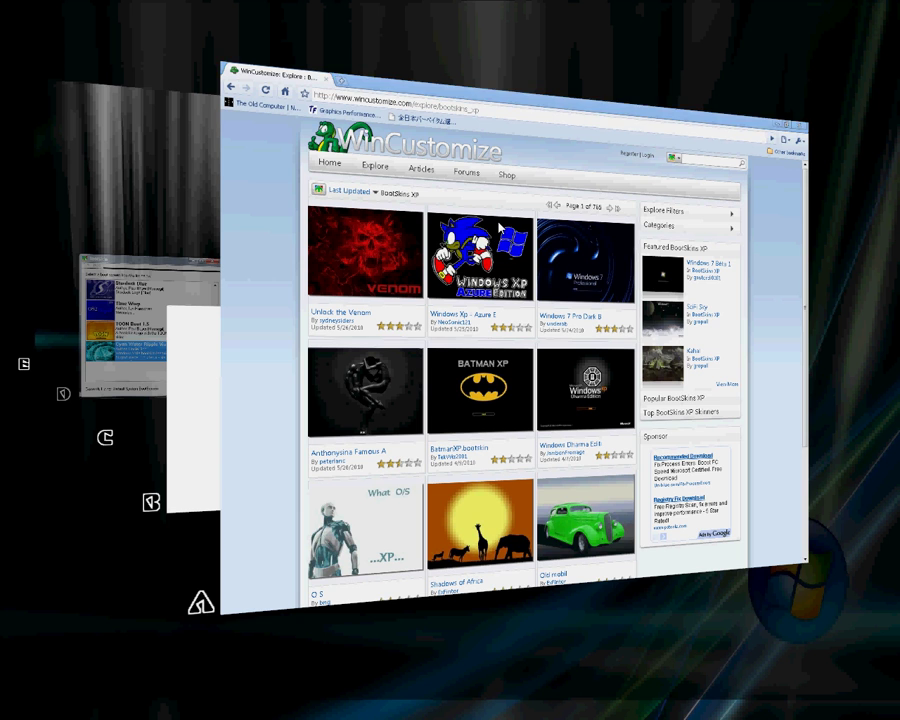
click(498, 228)
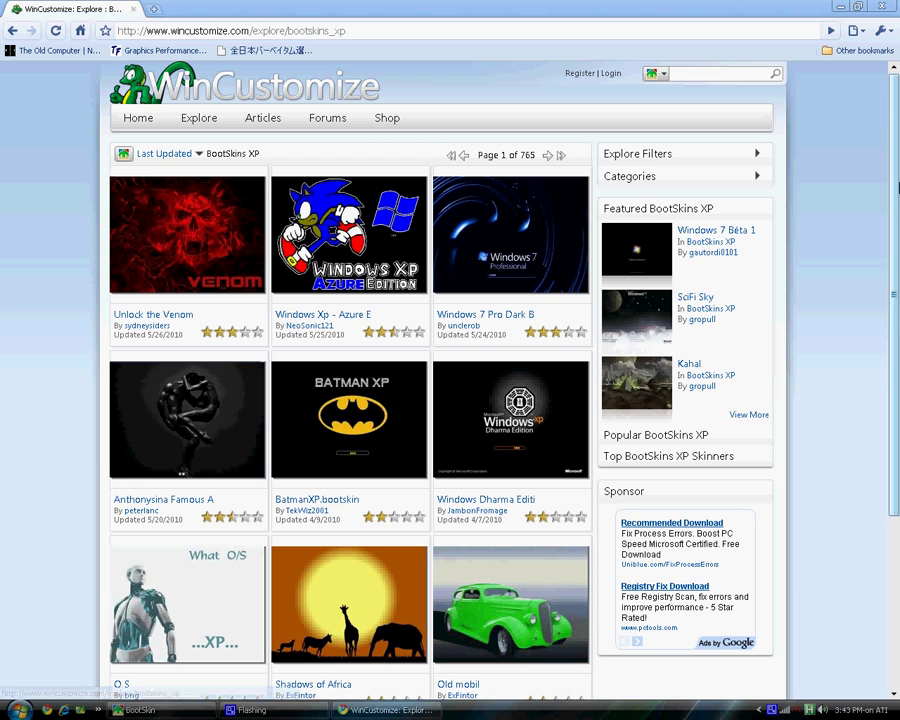
drag(897, 322, 897, 460)
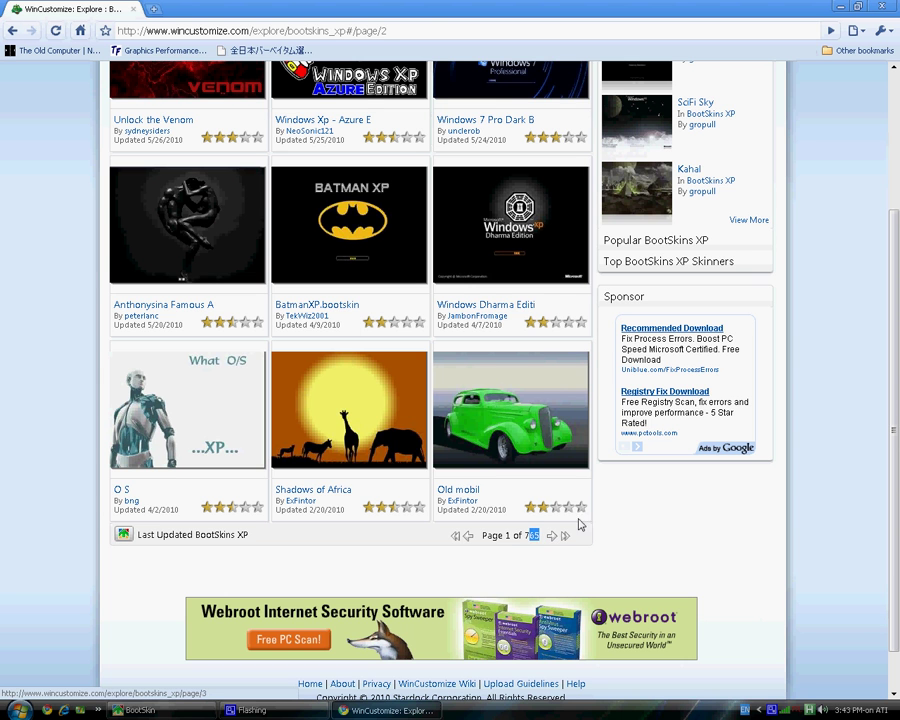
click(550, 537)
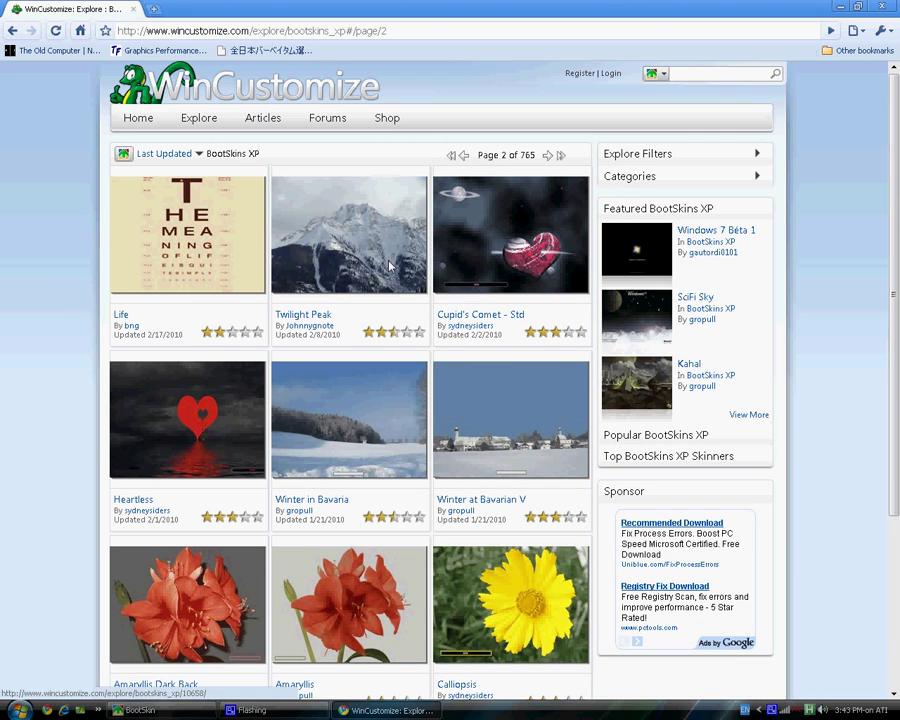
Sort BootSkins XP by Highest Rated and move to page 2, starting with Somnis_6
click(200, 157)
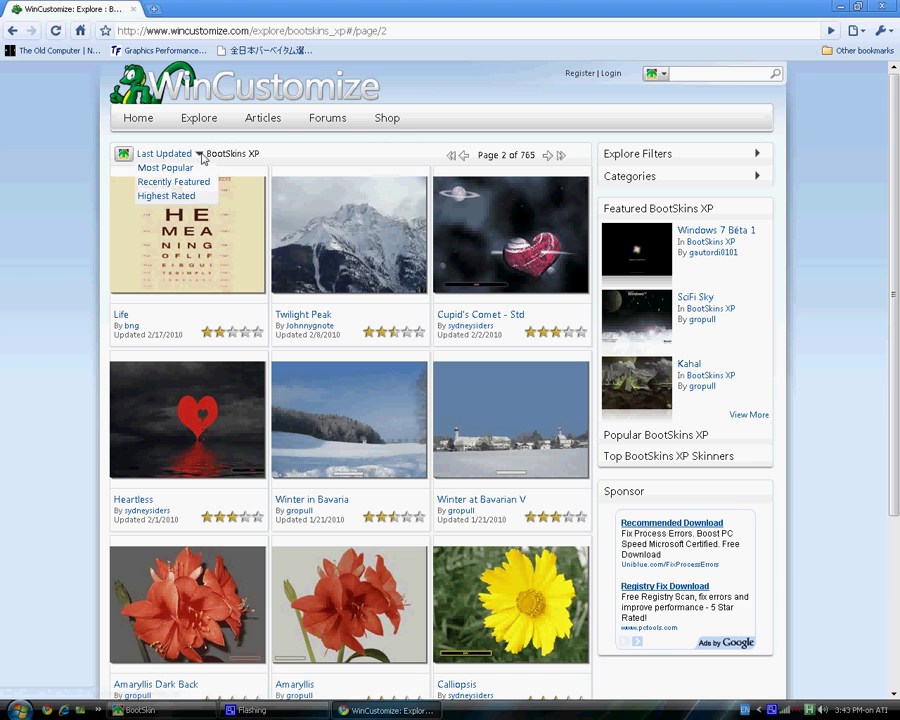
click(191, 195)
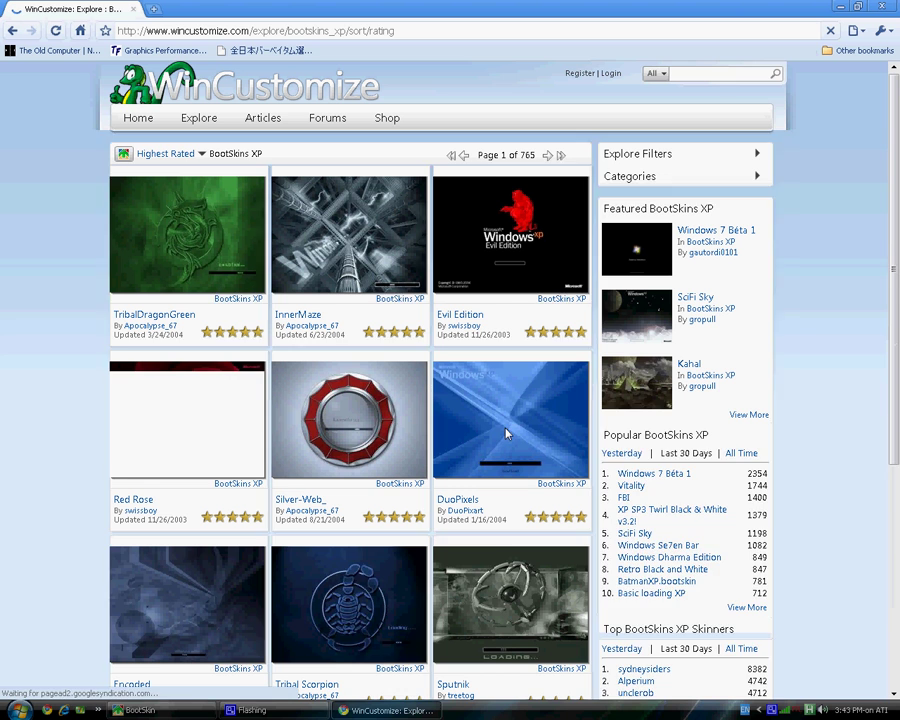
scroll(240, 320, down, 1)
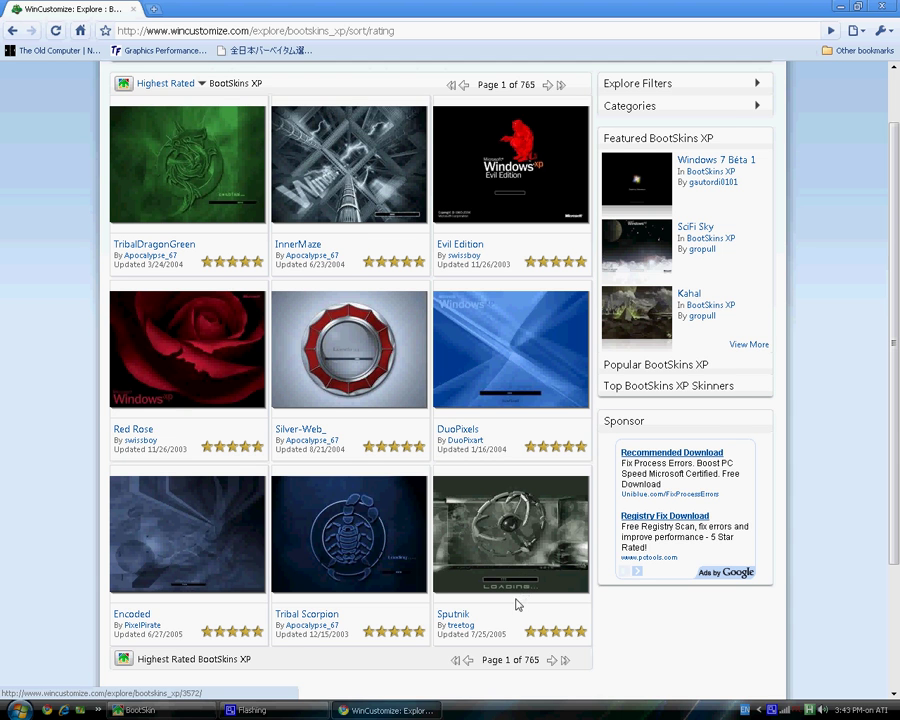
scroll(517, 604, down, 1)
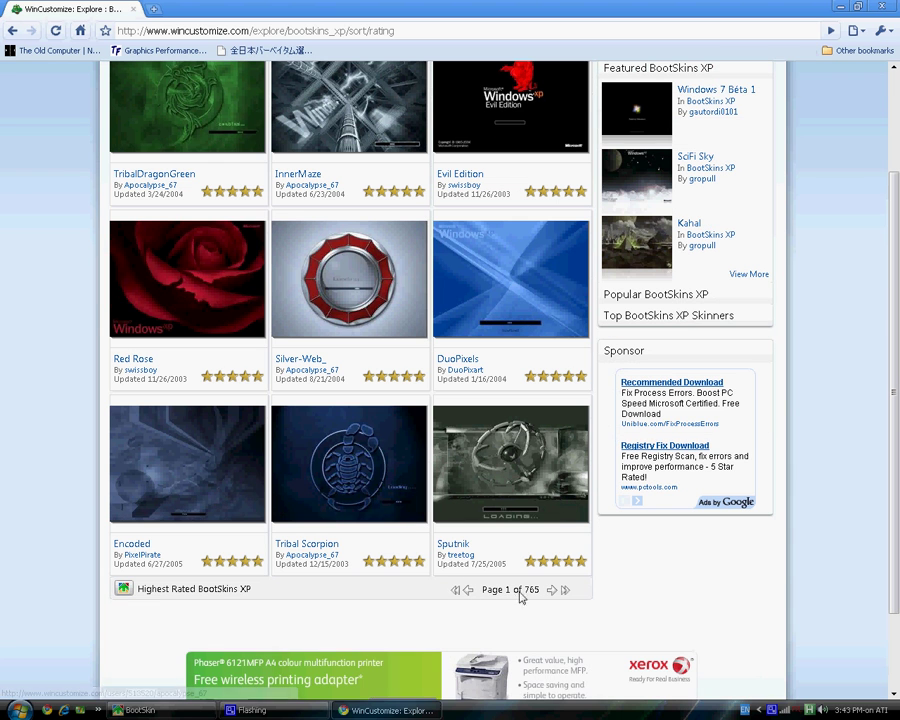
click(551, 592)
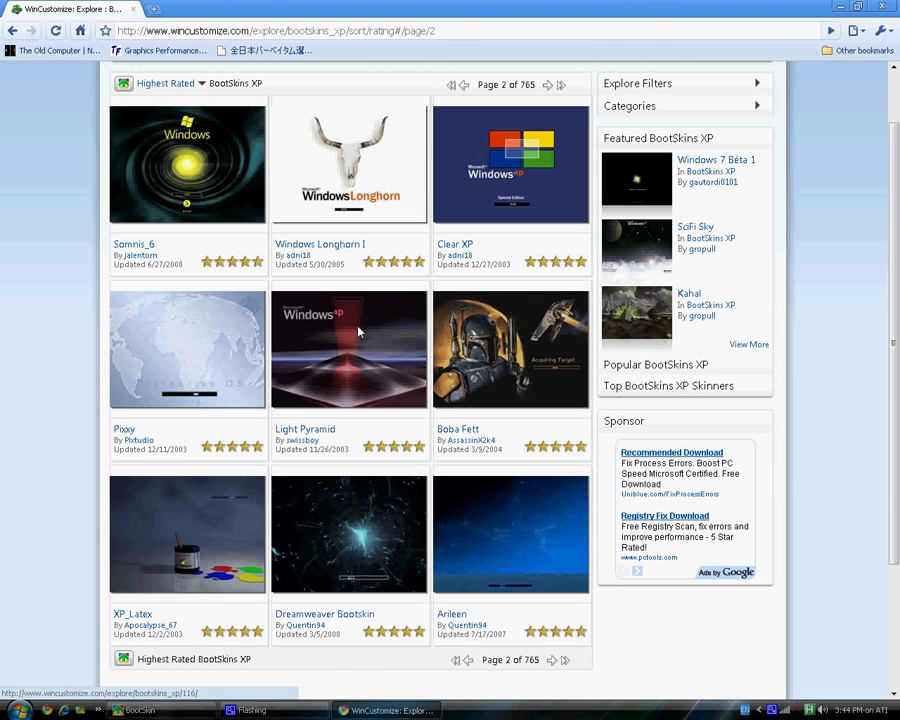
scroll(359, 332, up, 1)
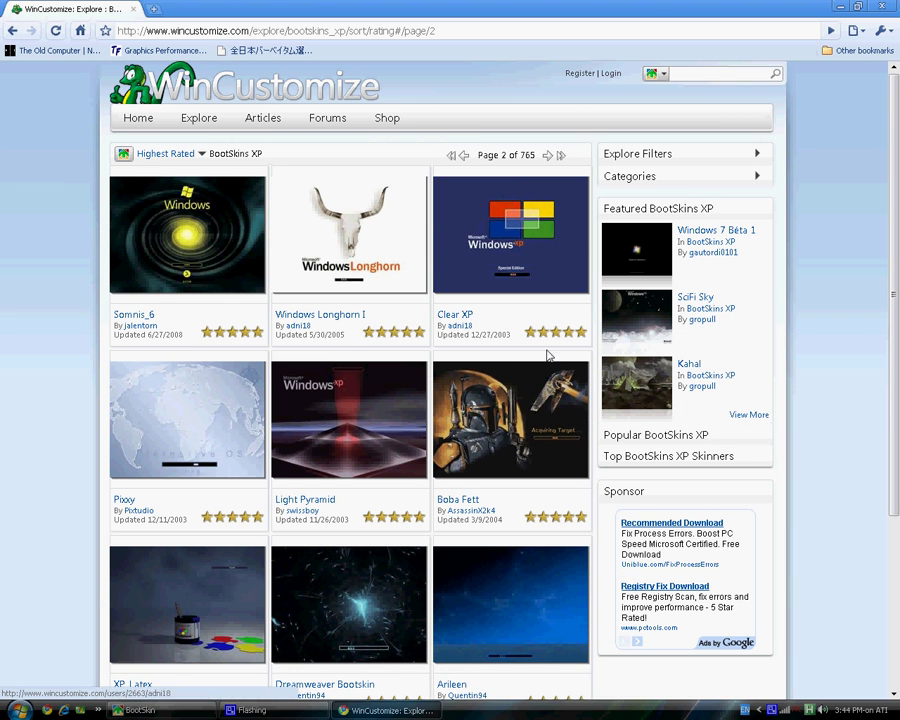
Apply the Games category filter and scroll the 54-page results led by Half-Life 2 Hunter
click(757, 180)
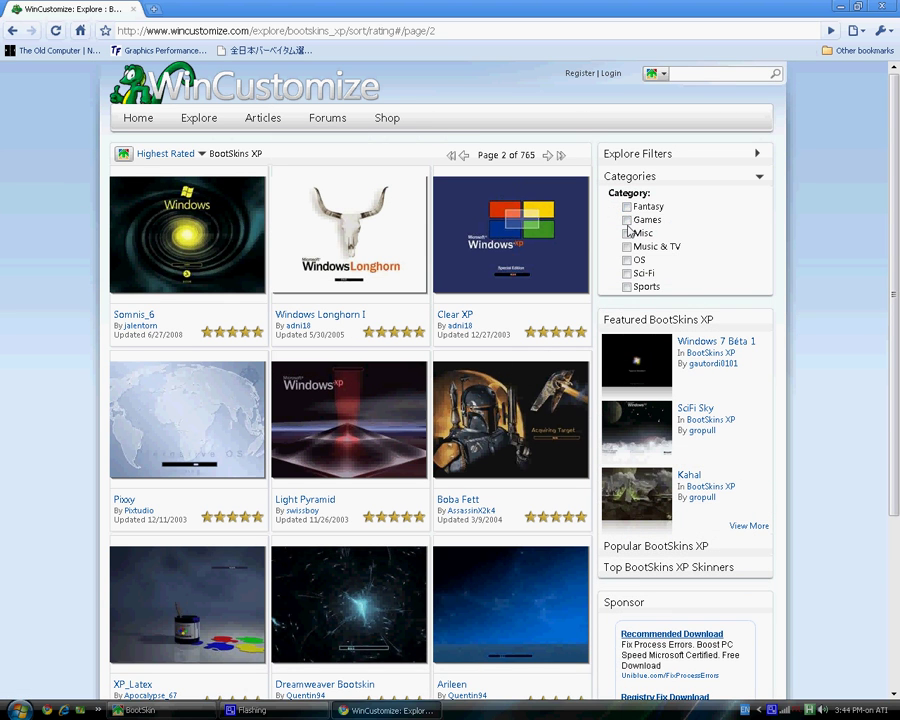
click(627, 220)
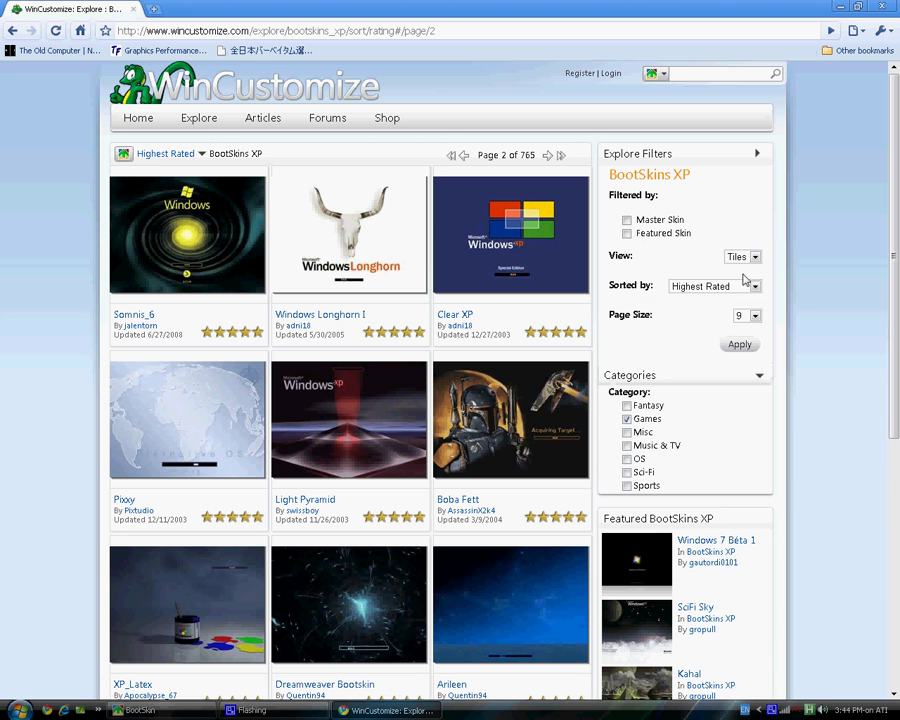
click(743, 345)
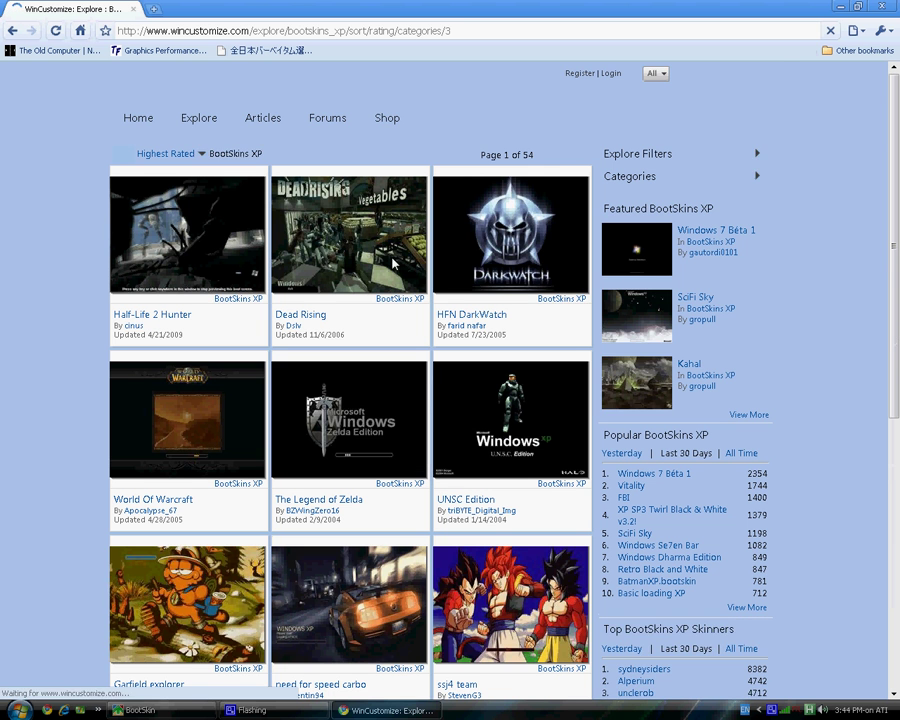
scroll(404, 251, down, 1)
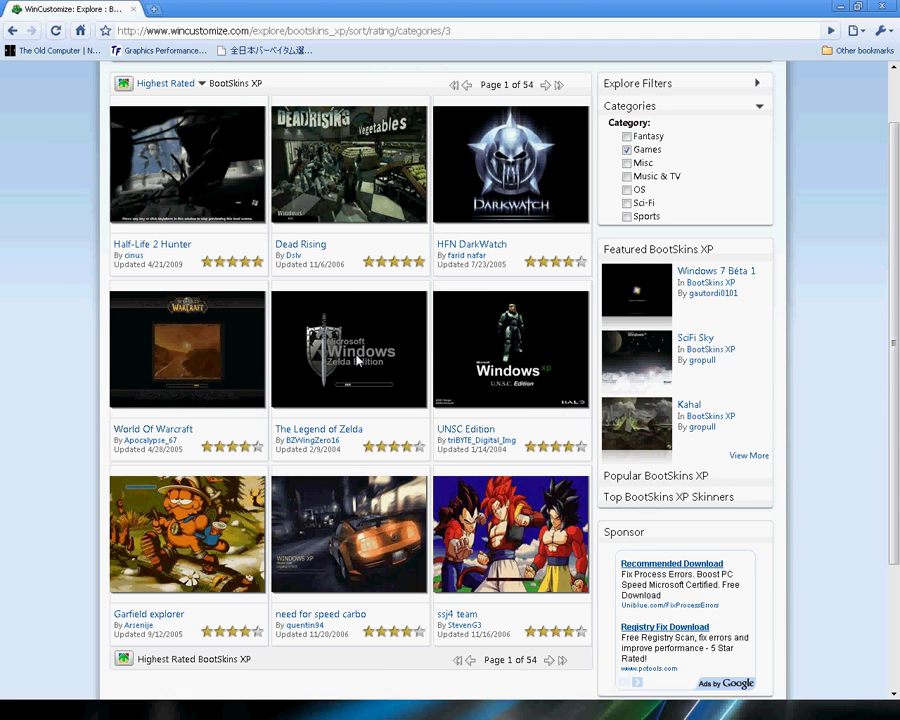
key(super+Tab)
key(super+Tab)
key(super+Tab)
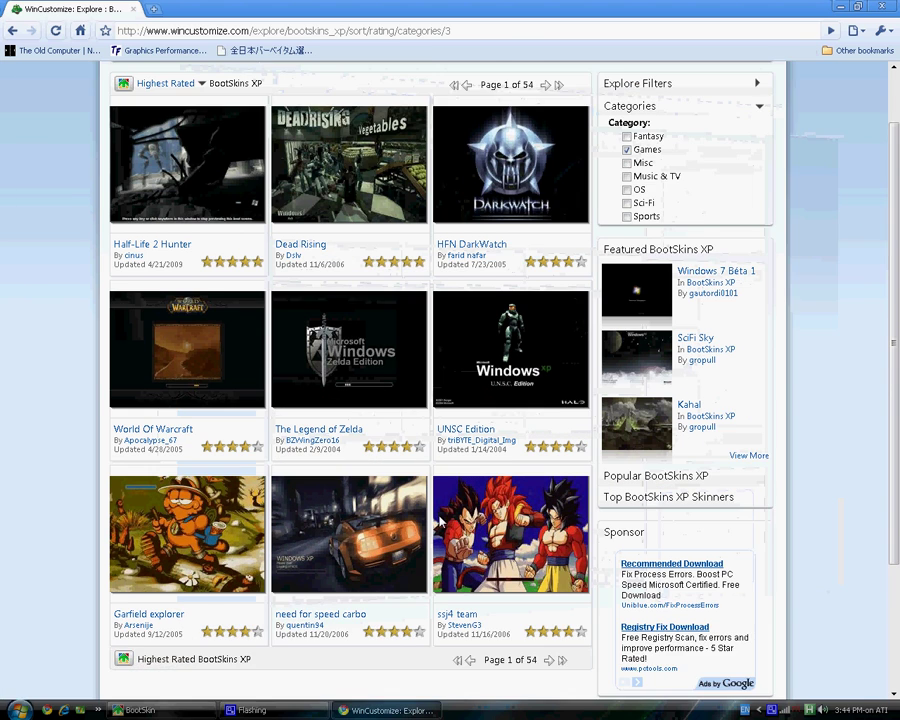
scroll(370, 410, down, 2)
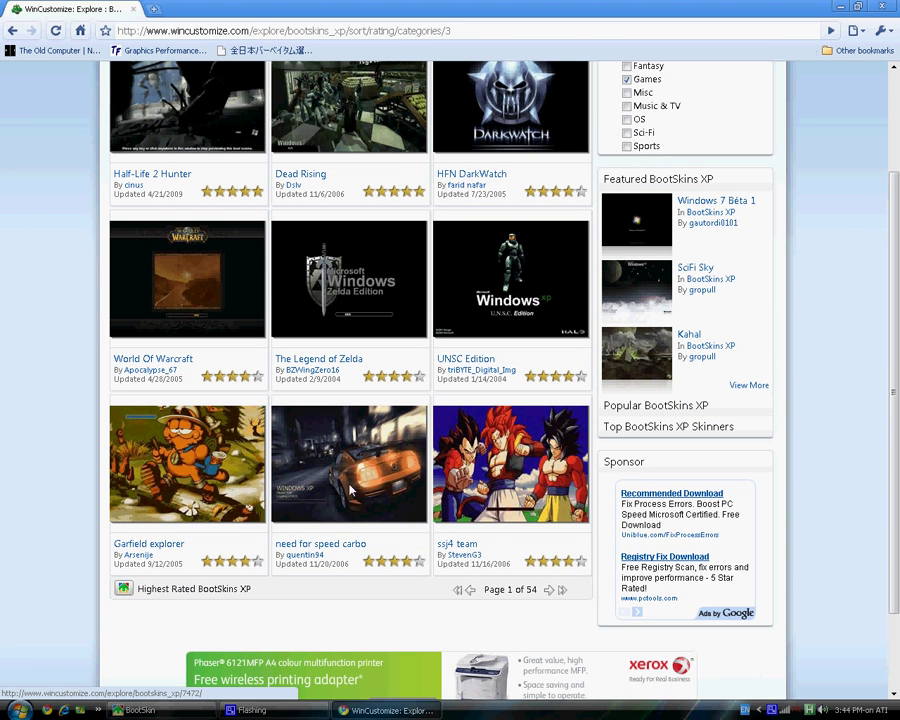
key(super+Tab)
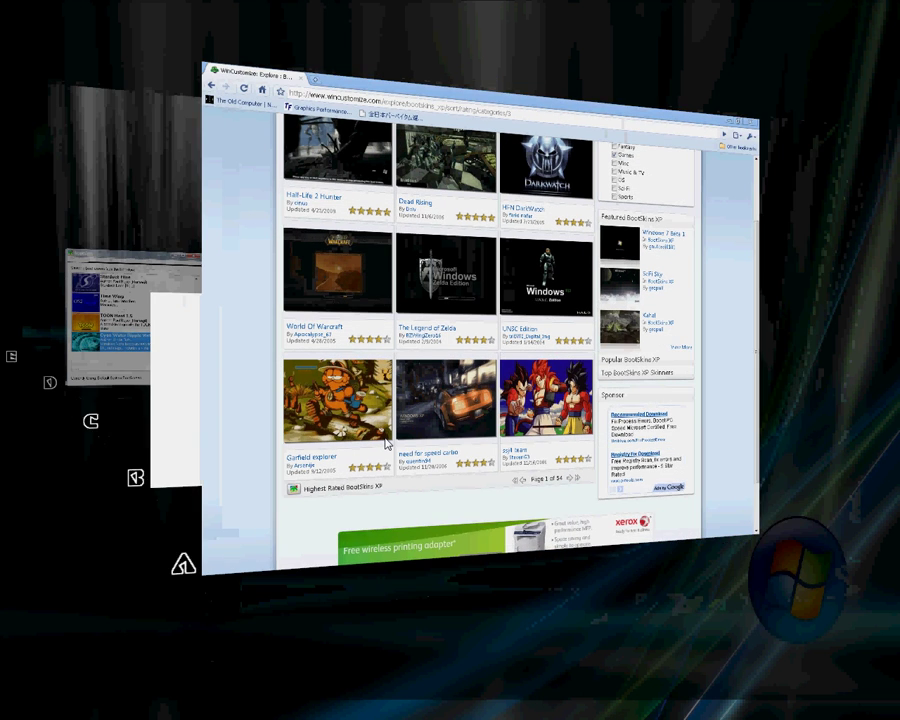
click(388, 443)
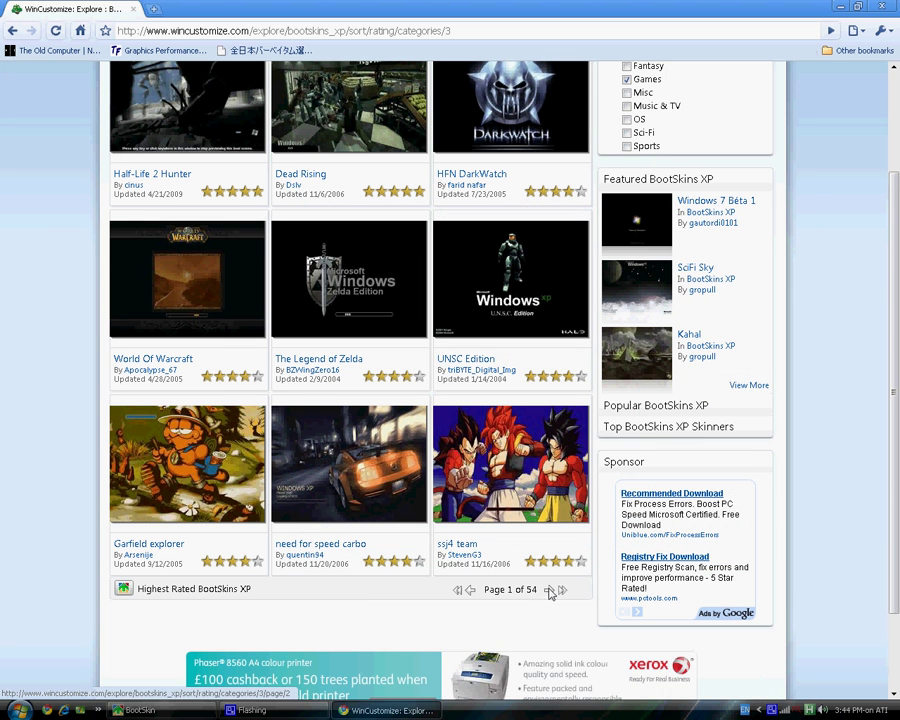
drag(897, 285, 897, 178)
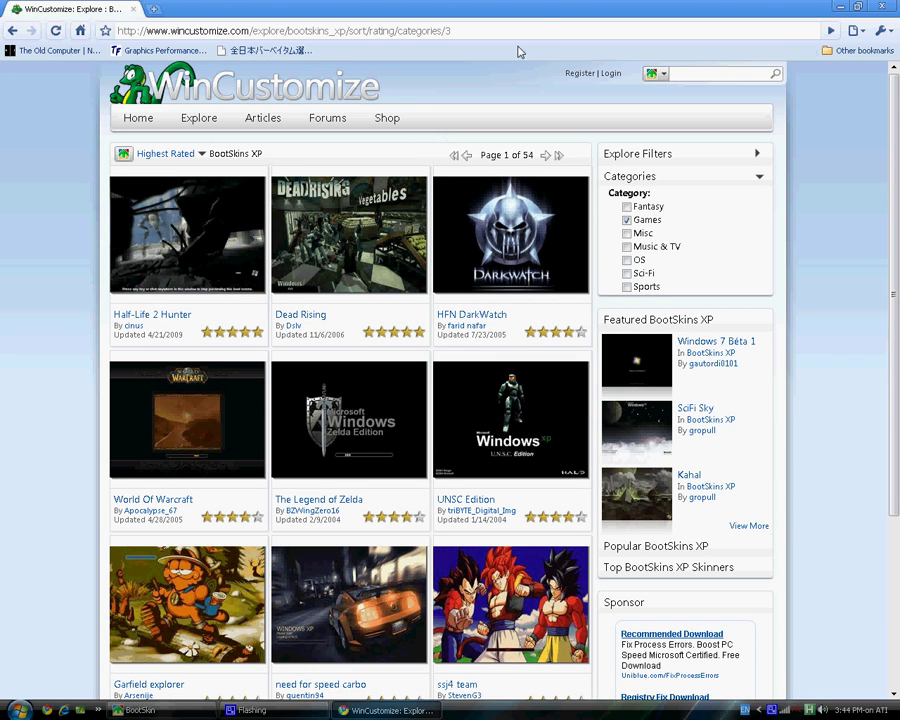
drag(470, 31, 143, 31)
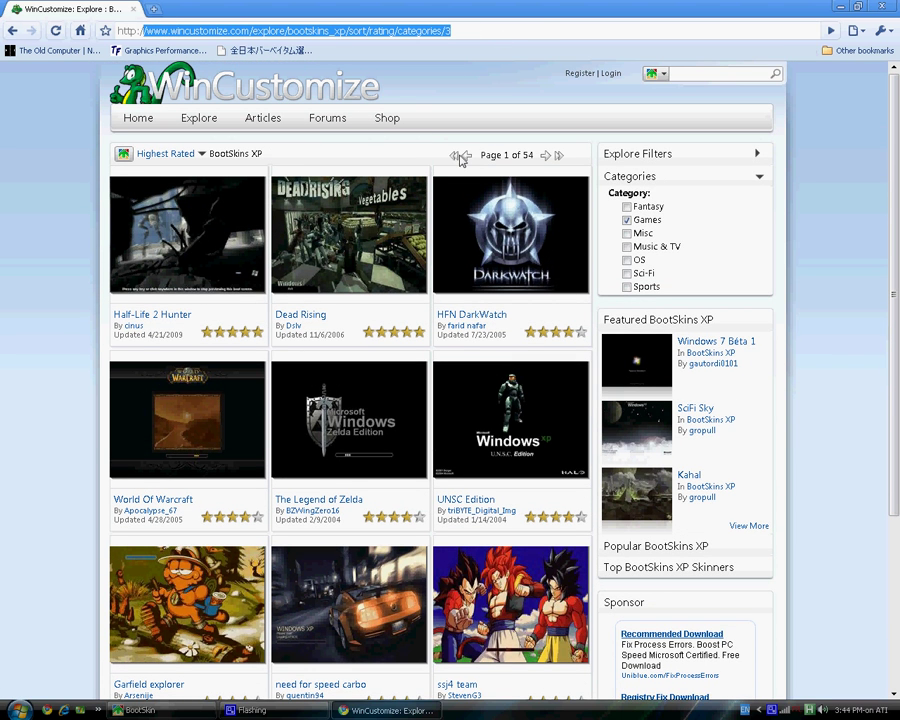
click(202, 157)
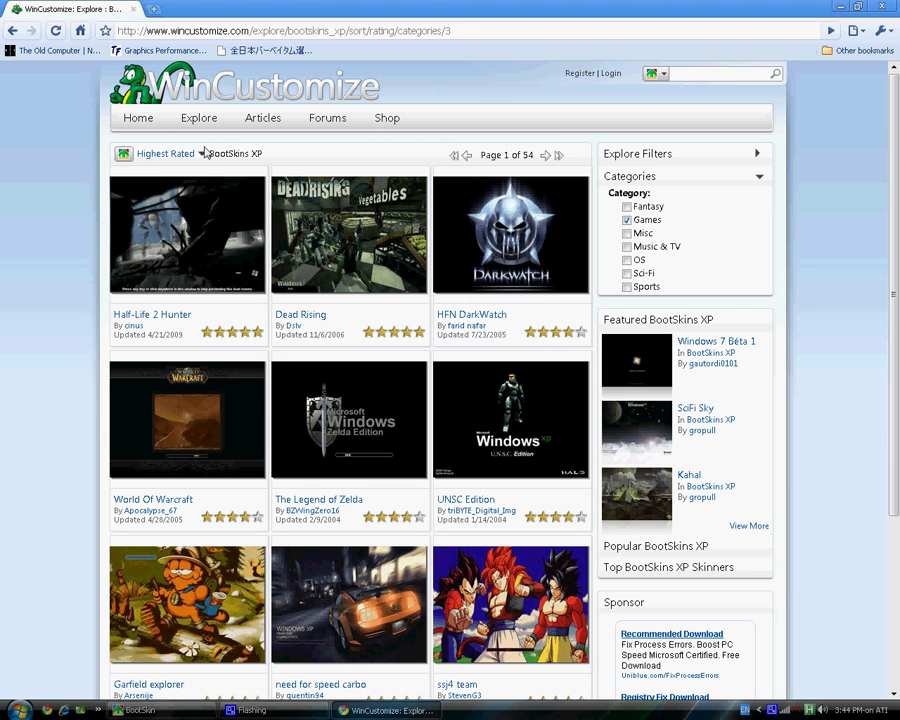
drag(476, 31, 95, 30)
click(630, 8)
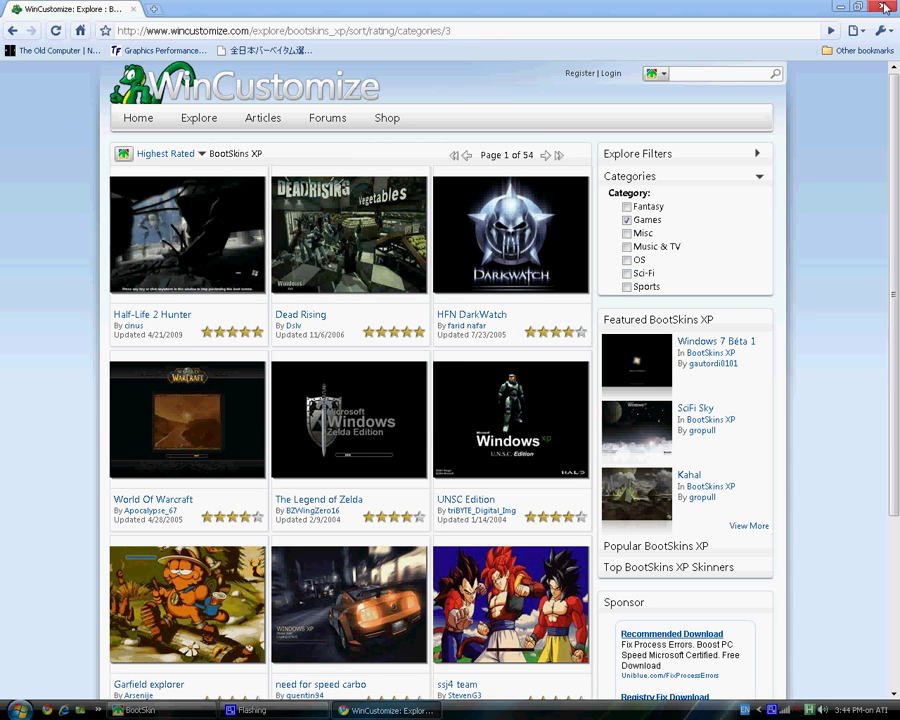